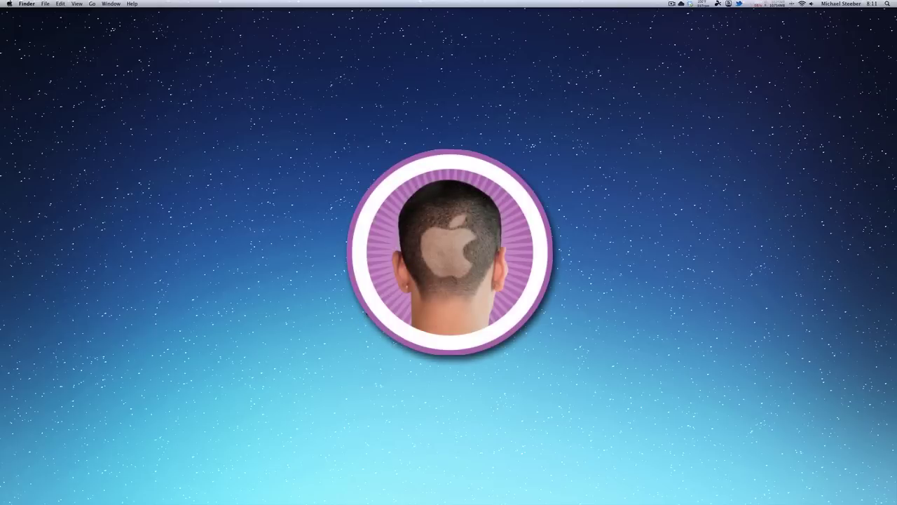
Open a Finder window, and download SIMBL-0.9.9.zip for Snow Leopard and Leopard from the culater.net page.
mouse_move(354, 499)
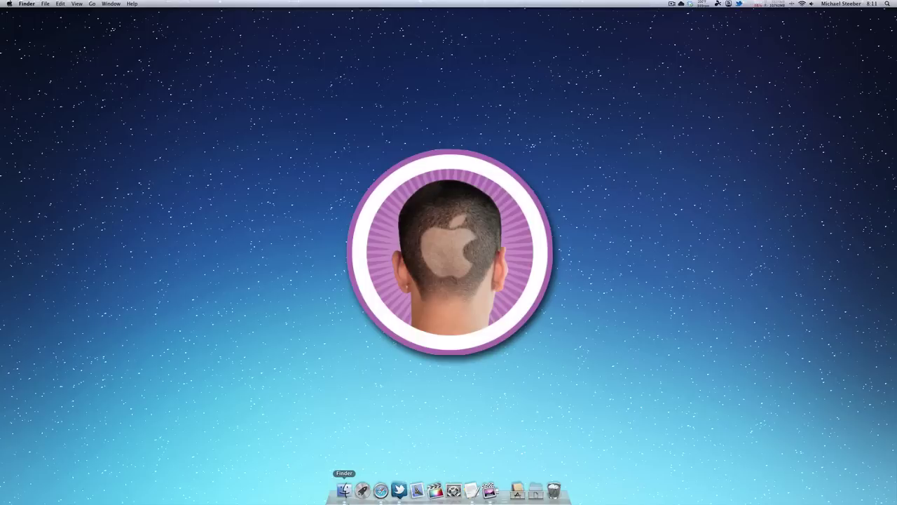
click(344, 491)
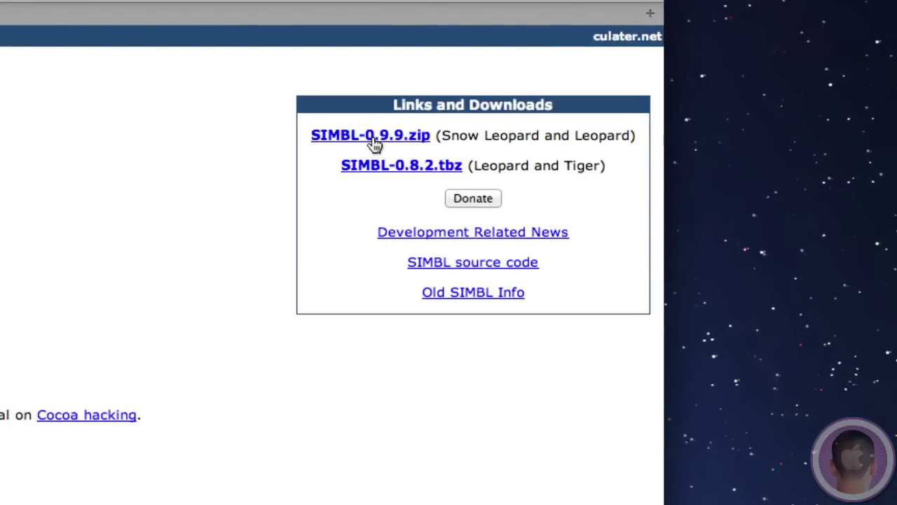
click(391, 138)
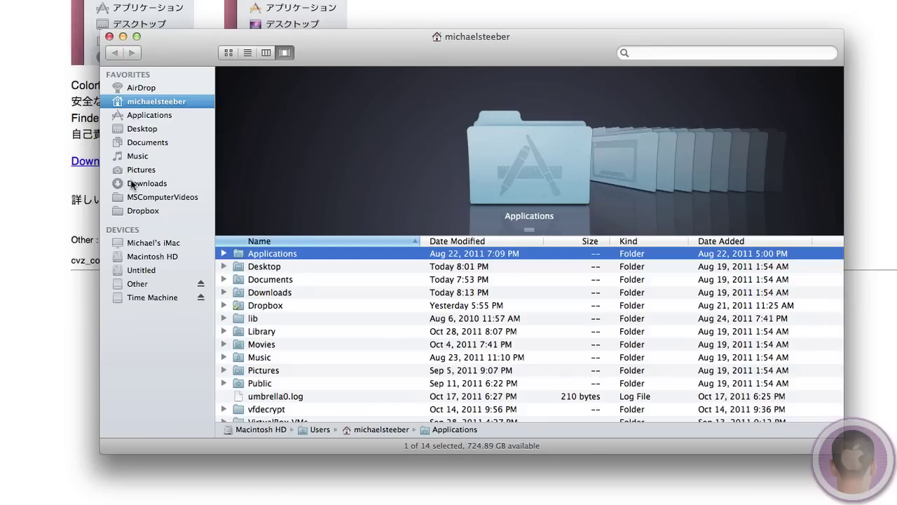
Launch the SIMBL-0.9.9.pkg installer from the SIMBL-0.9.9 folder in Downloads.
click(130, 183)
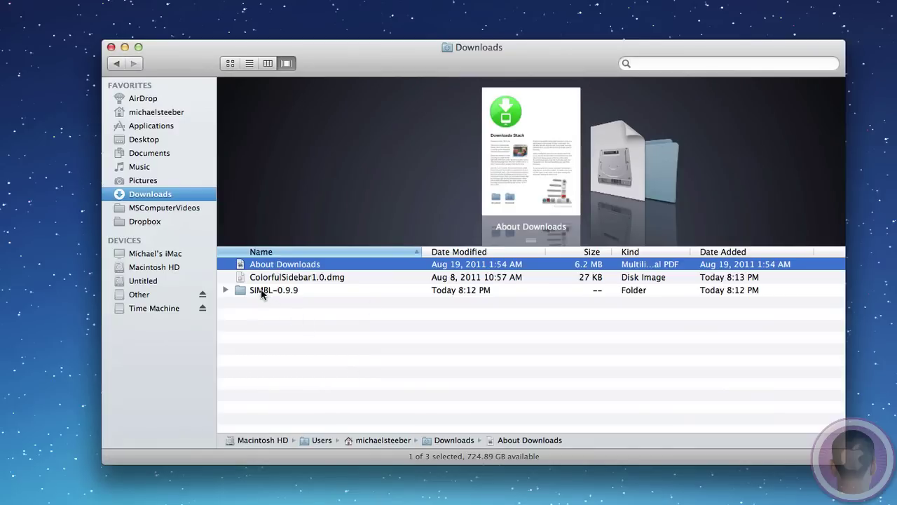
double_click(266, 289)
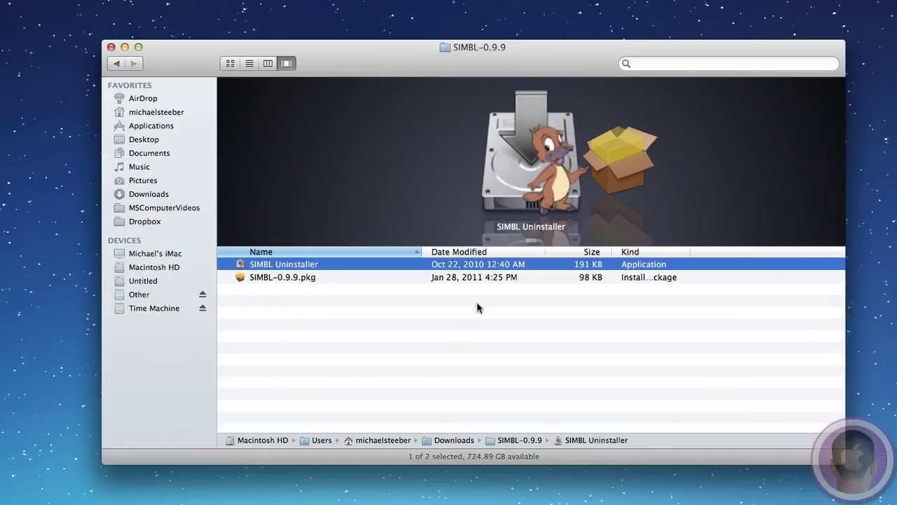
click(618, 162)
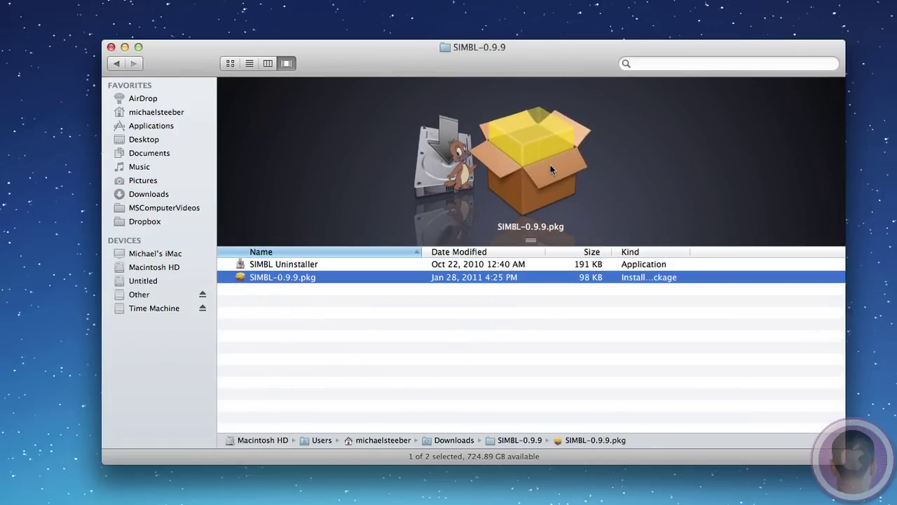
double_click(551, 168)
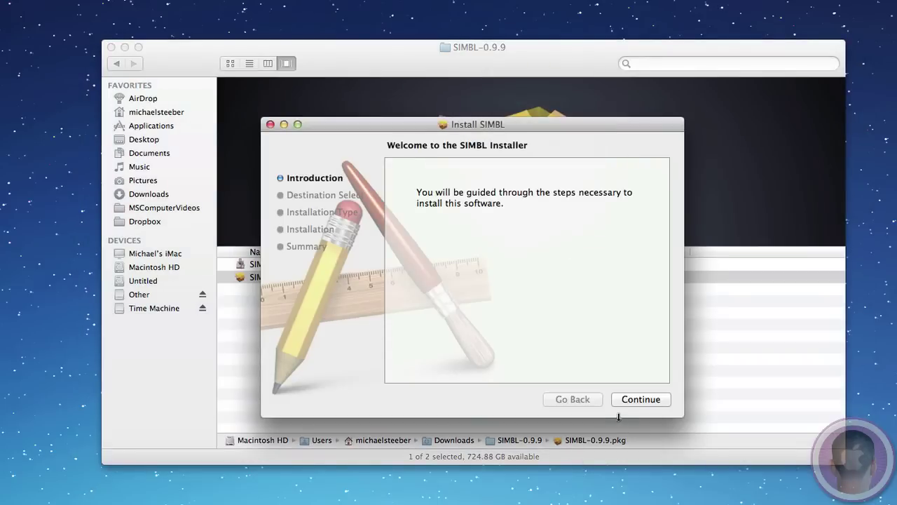
Install SIMBL with the default options, authorise it with the account password, and close the installer.
click(639, 408)
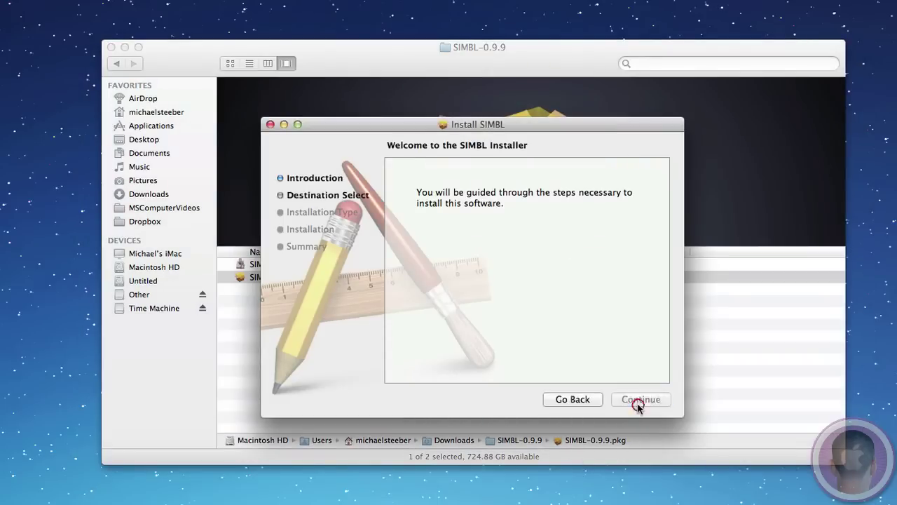
click(640, 400)
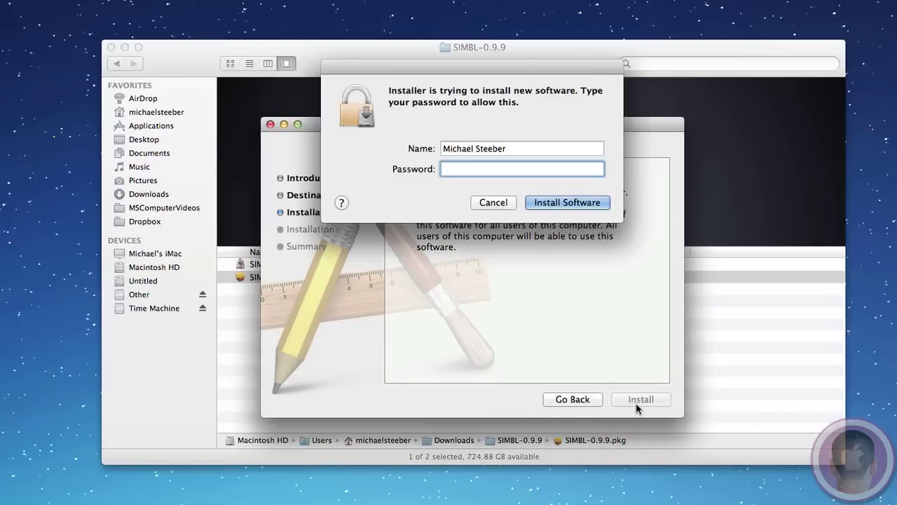
text(******)
key(Return)
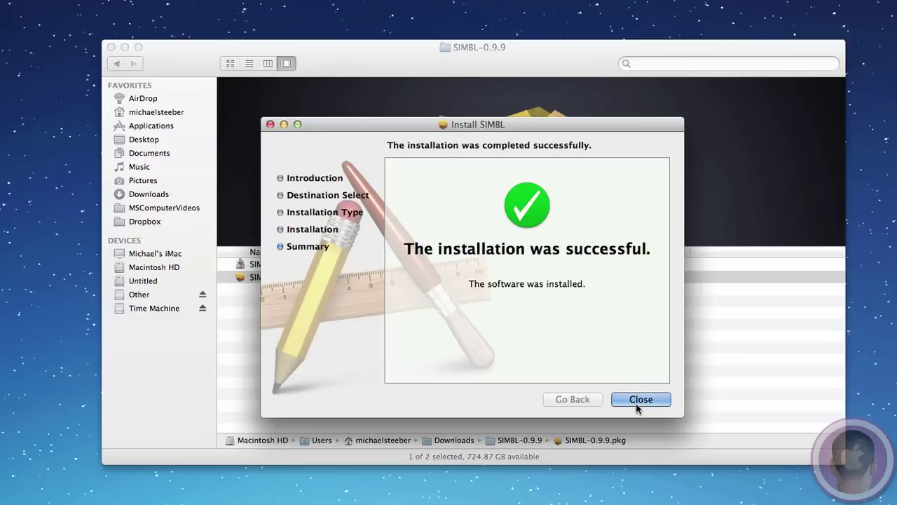
click(640, 399)
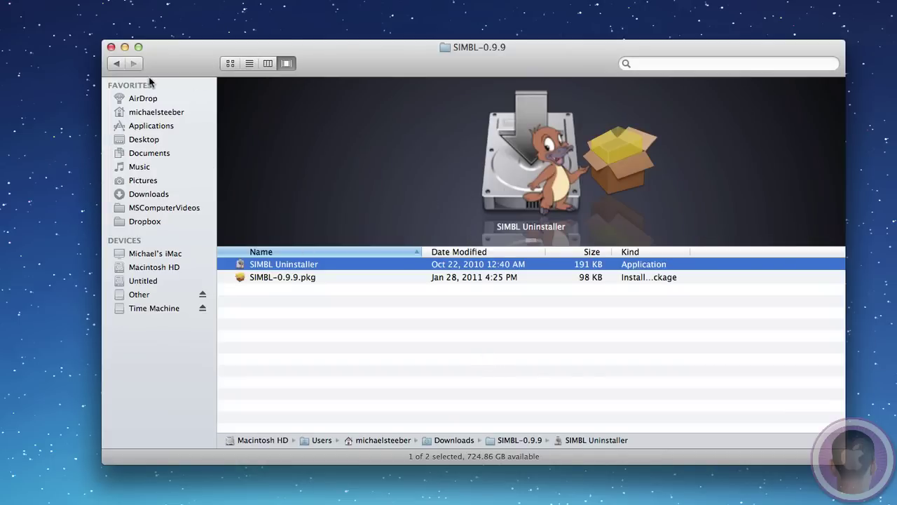
Open the ColorfulSidebar1.0.dmg disk image from Downloads and move its window aside.
click(117, 64)
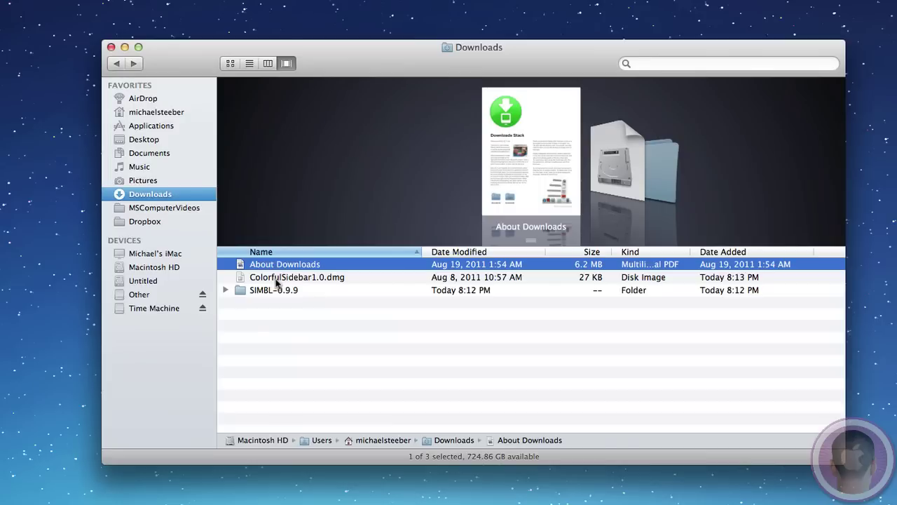
double_click(275, 278)
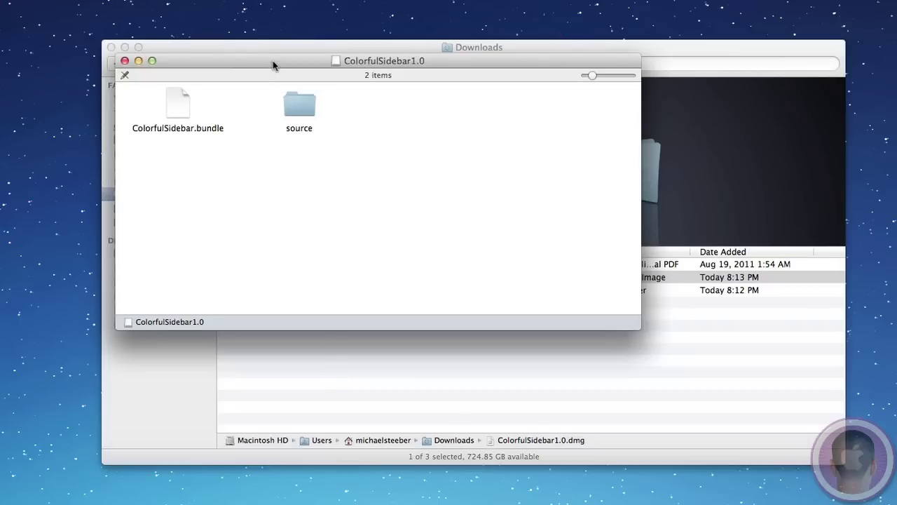
drag(273, 61, 309, 73)
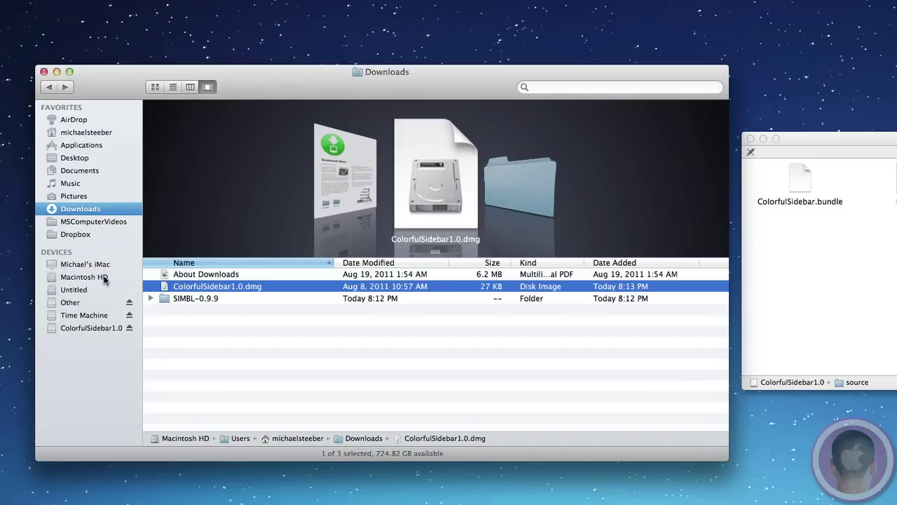
Open the Plugins folder under Macintosh HD/Library/Application Support/SIMBL.
click(106, 277)
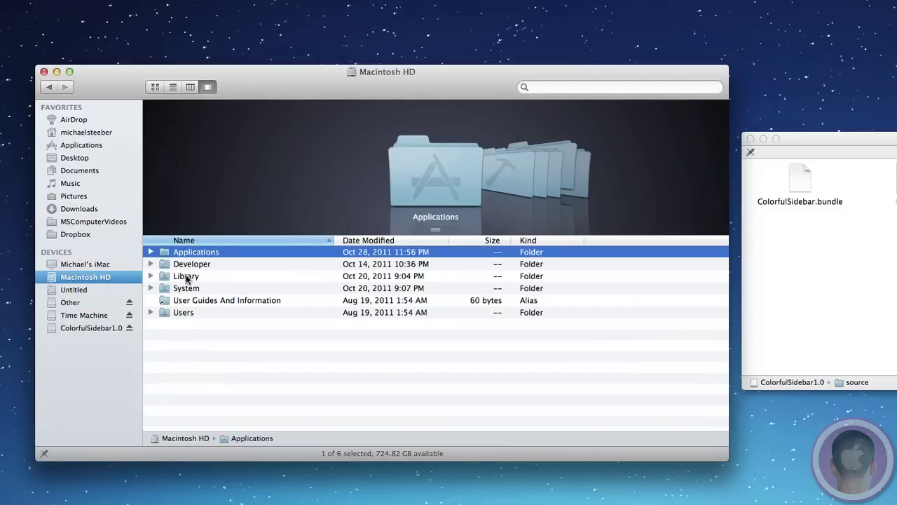
double_click(185, 277)
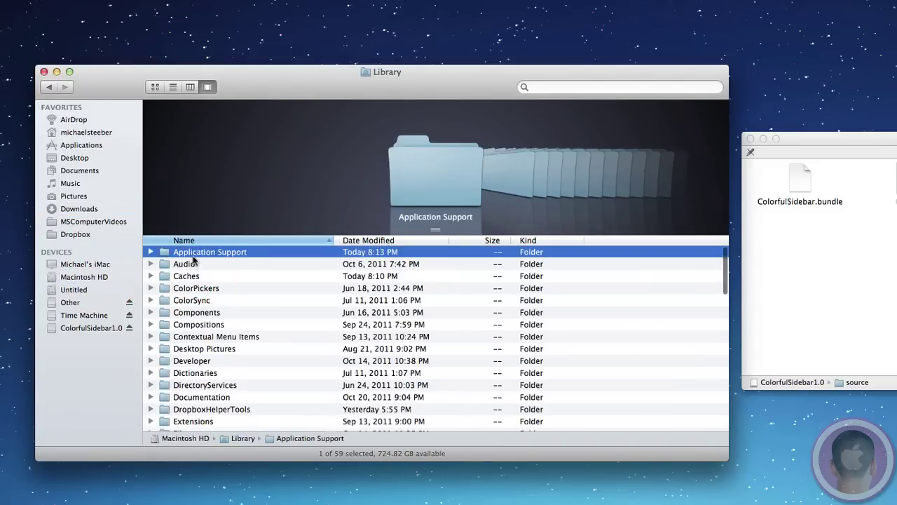
double_click(194, 253)
scroll(196, 414, down, 1)
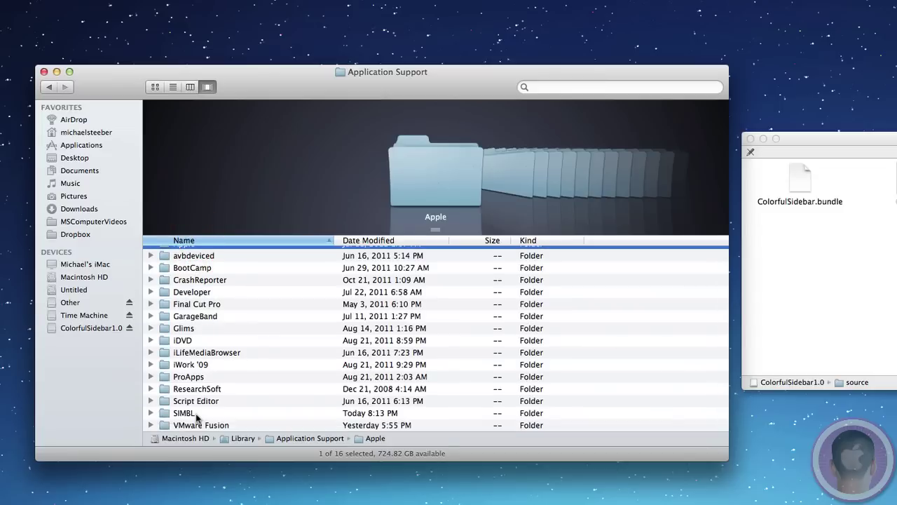
double_click(195, 415)
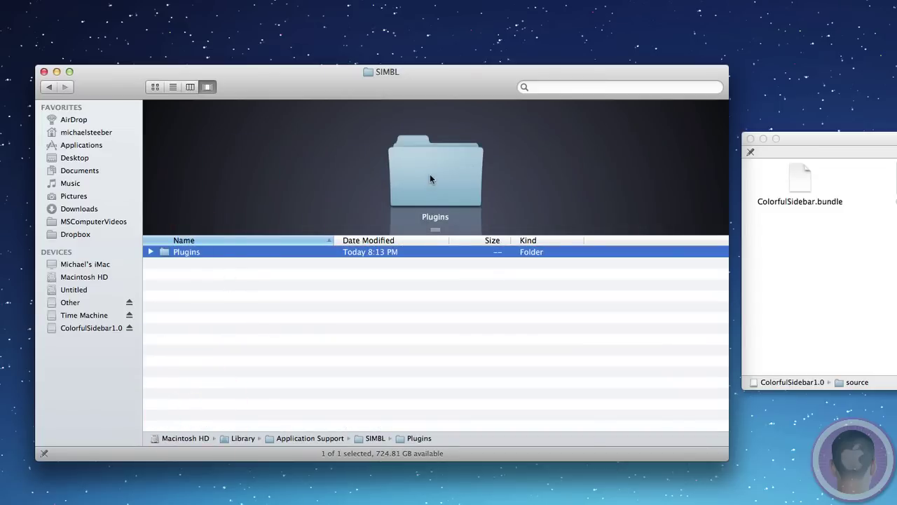
double_click(430, 179)
Copy ColorfulSidebar.bundle from the disk image into the SIMBL Plugins folder and close the folder window.
click(800, 180)
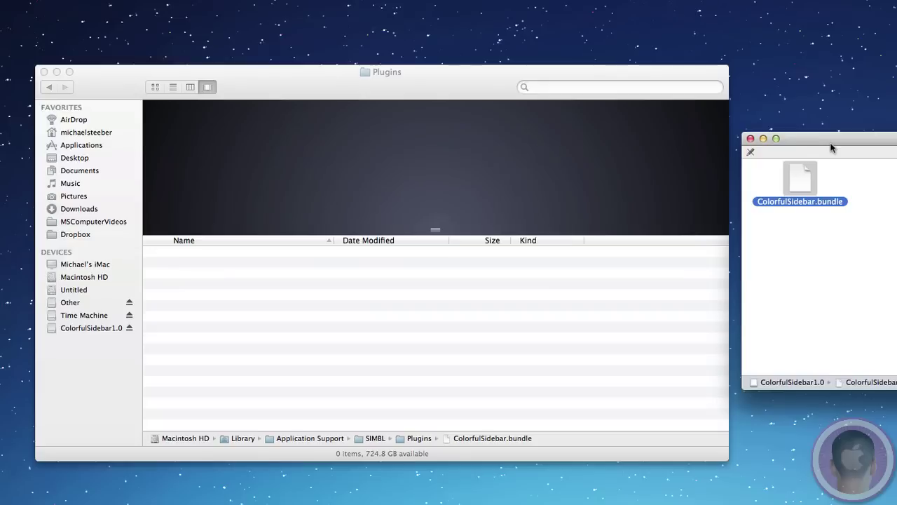
key(super+c)
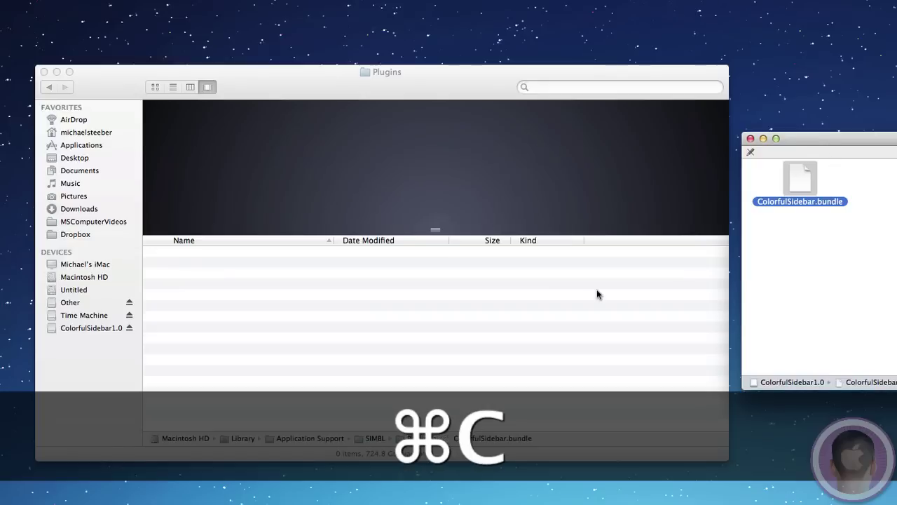
click(597, 291)
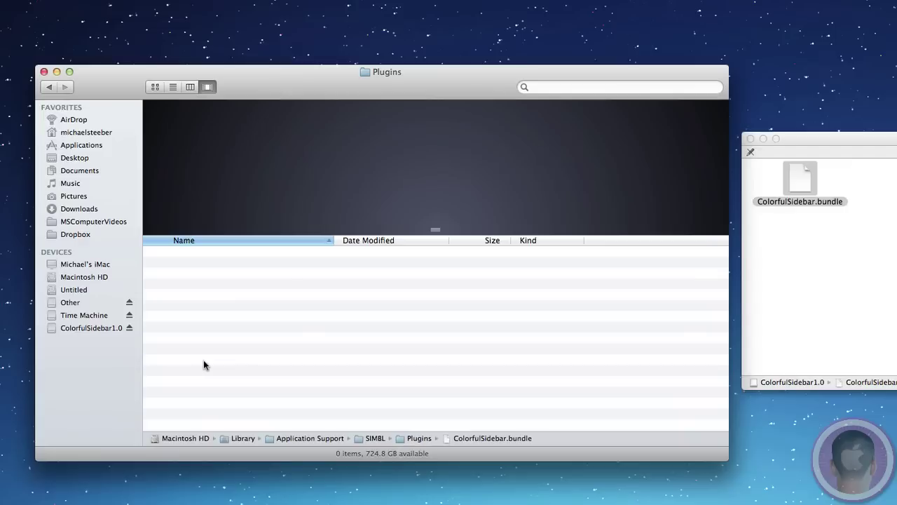
key(super+v)
click(372, 344)
key(super+w)
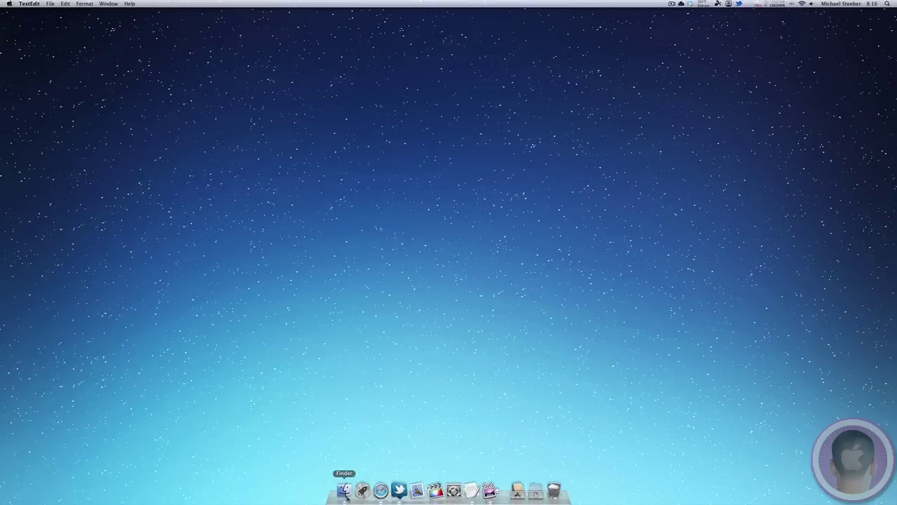
Open Terminal from the Utilities folder inside the Applications folder on Macintosh HD.
click(345, 491)
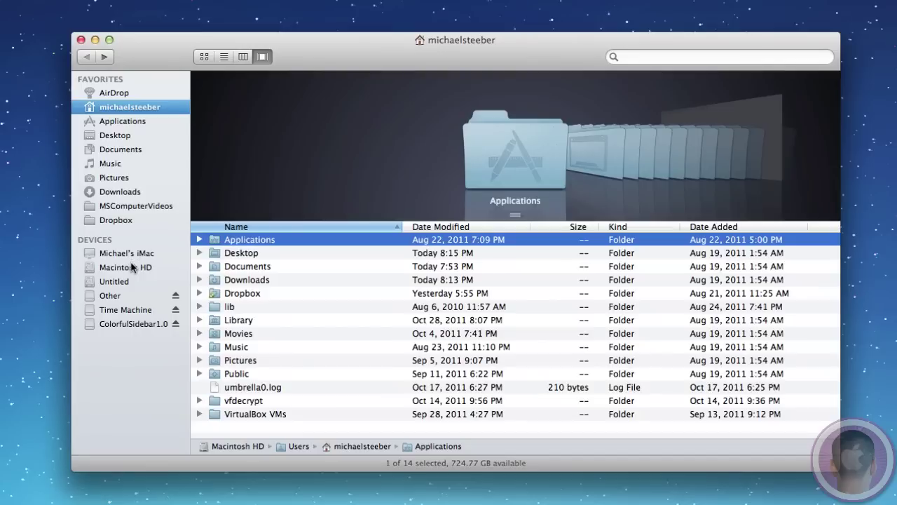
click(159, 265)
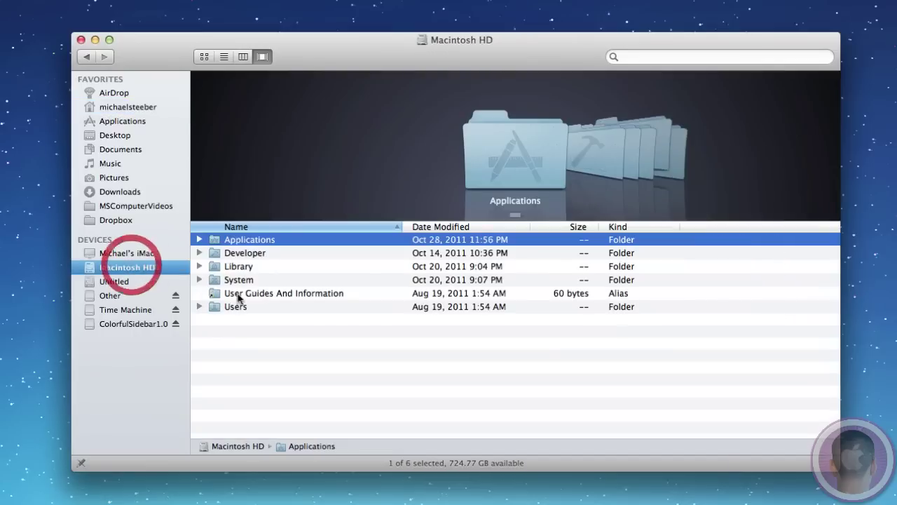
double_click(268, 242)
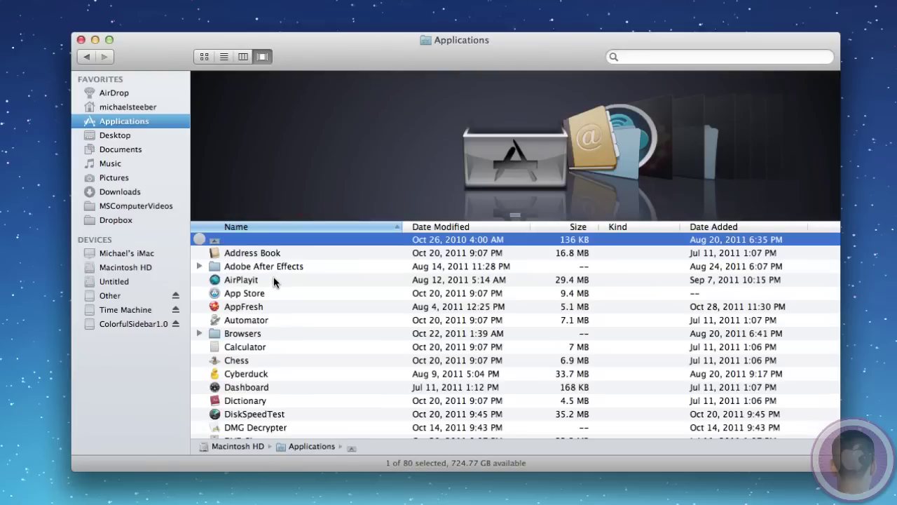
scroll(274, 276, down, 20)
click(244, 366)
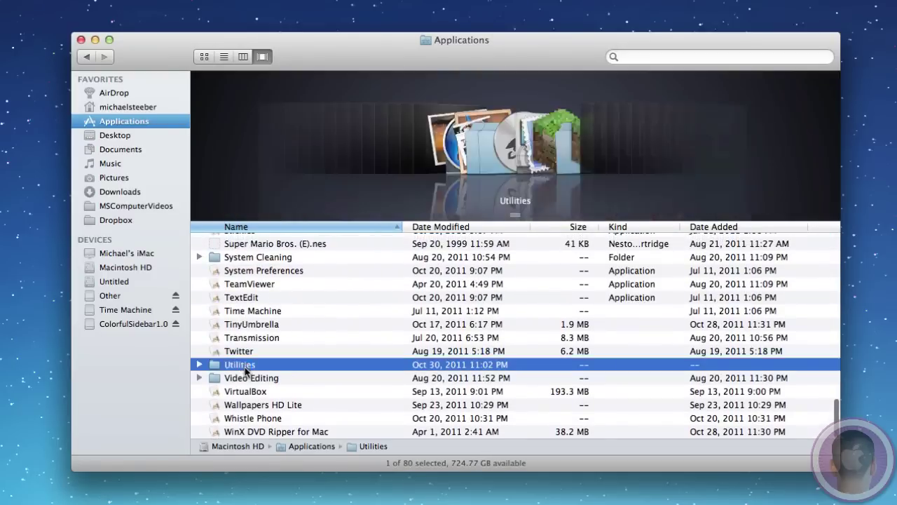
double_click(244, 366)
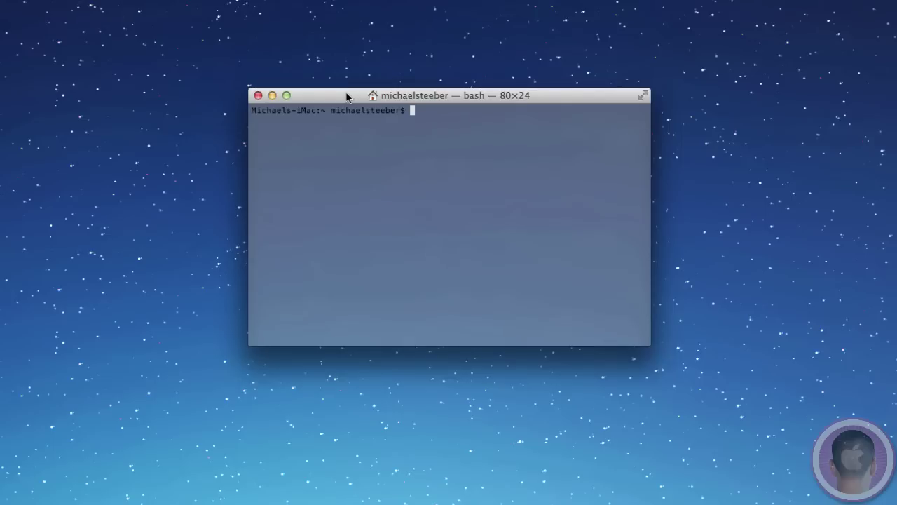
Restart Finder by running killall Finder in Terminal, and quit Terminal.
text(killall Finder)
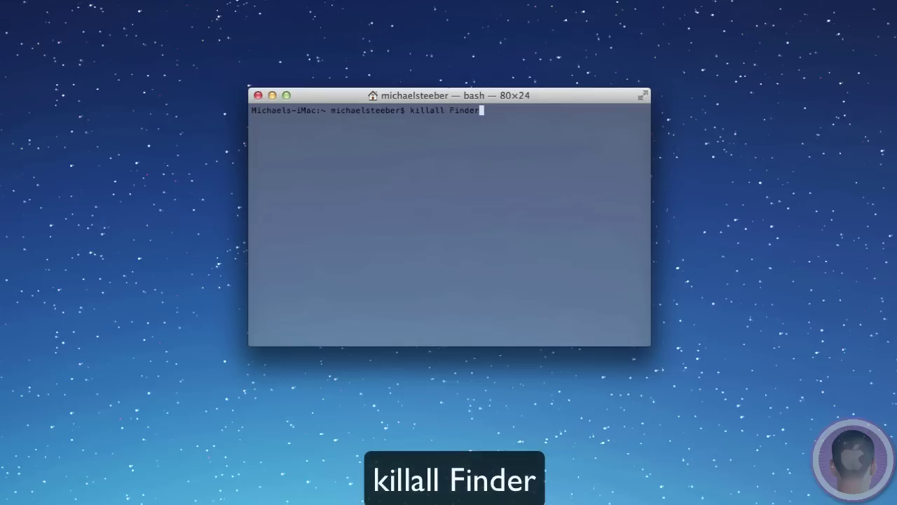
key(Return)
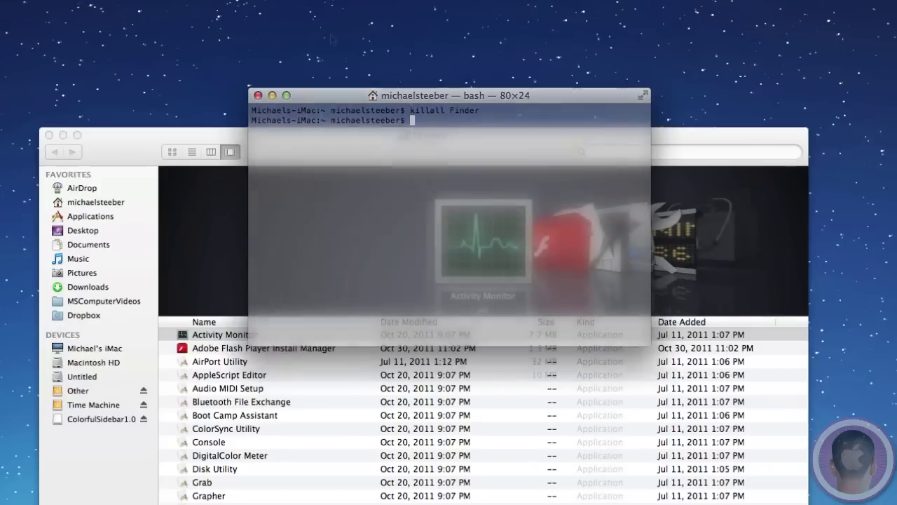
key(super+q)
Move the Utilities window aside and widen its sidebar slightly.
click(385, 139)
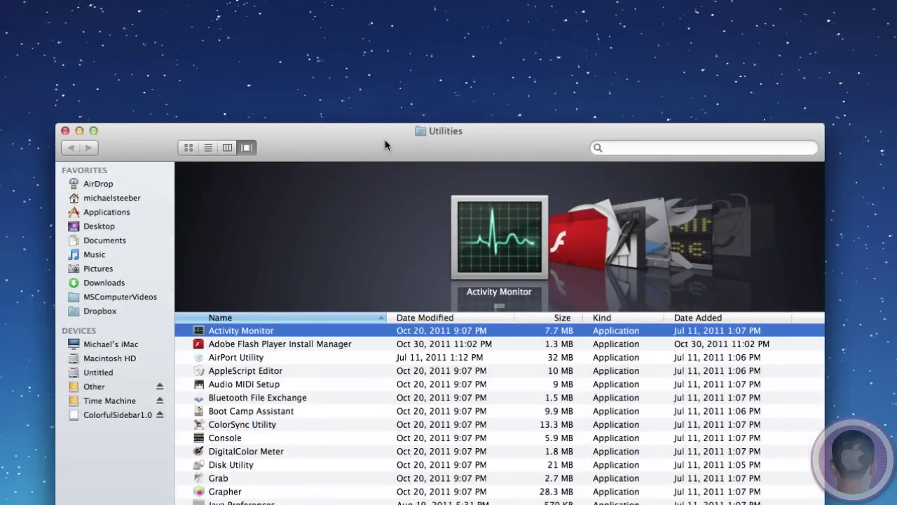
drag(385, 139, 575, 83)
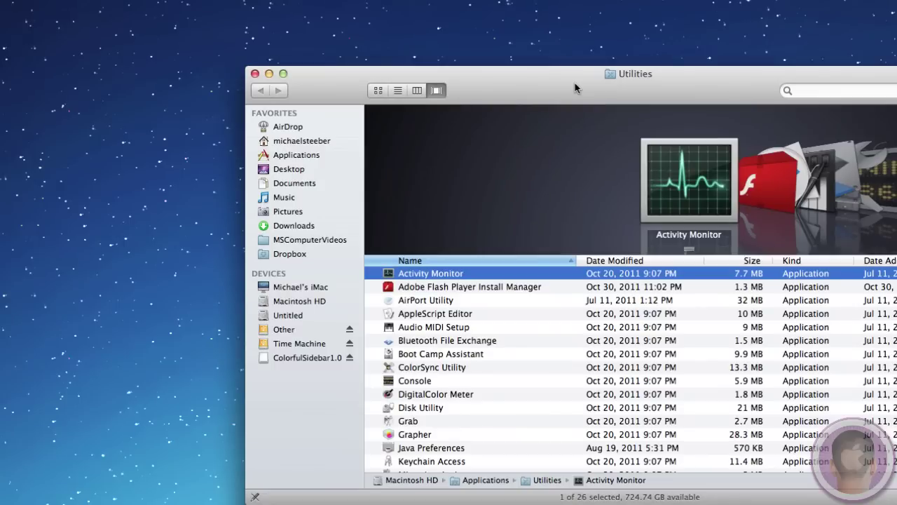
drag(364, 233, 373, 233)
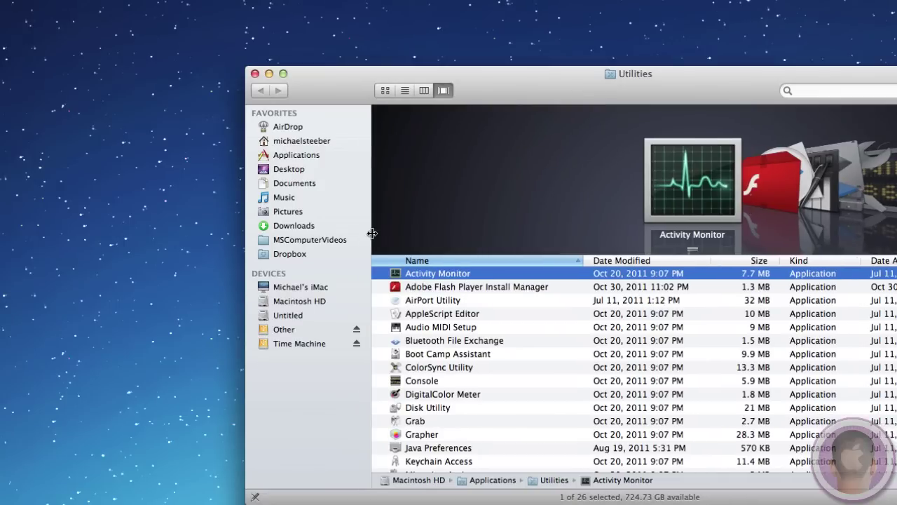